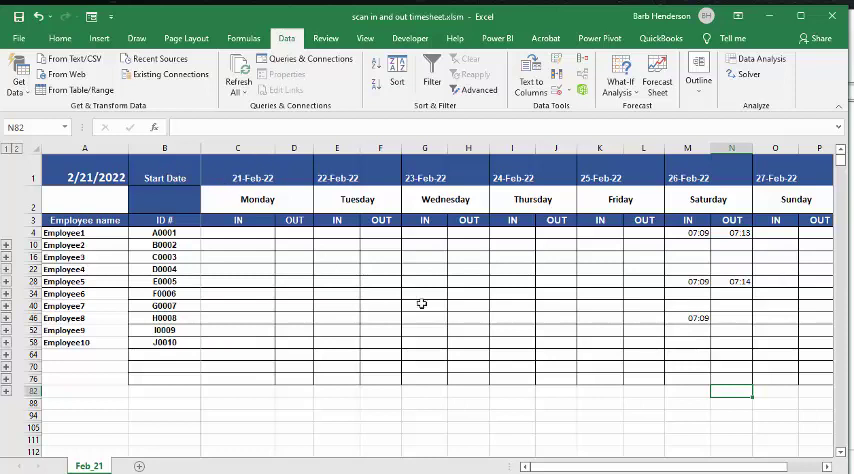
left_click_drag(620, 469, 697, 468)
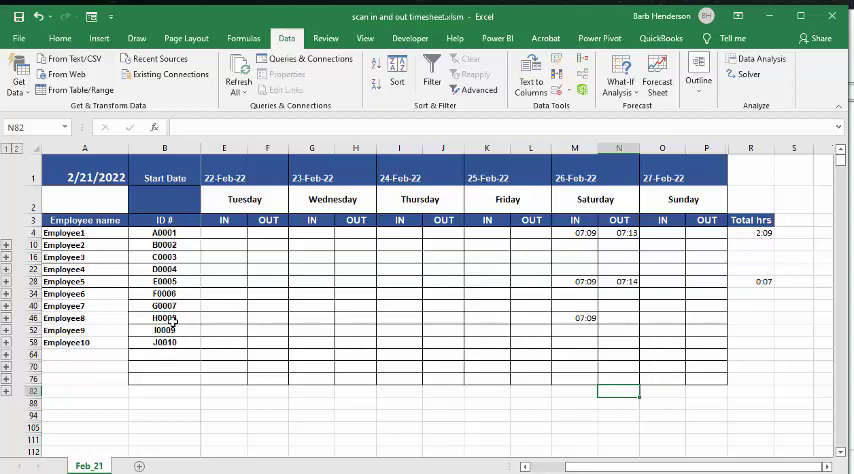
Copy Employee1's ID A0001 from B4 into scan cell A2 and submit it.
left_click(163, 233)
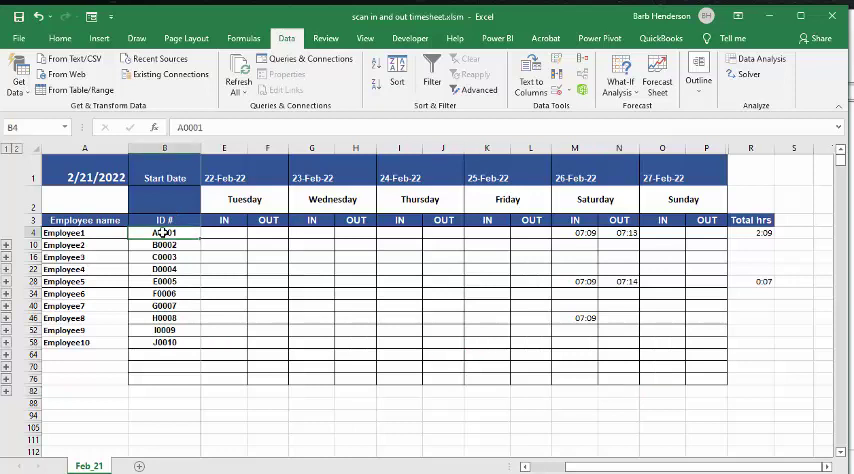
key("ctrl+c")
left_click(79, 199)
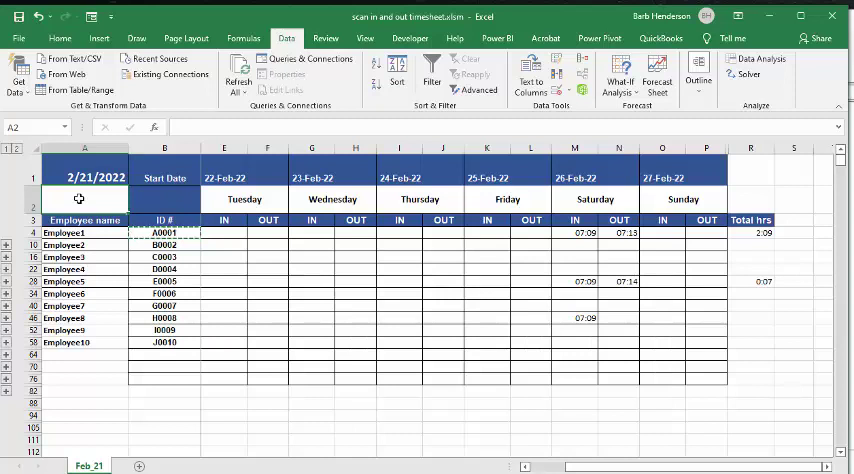
type("A0001")
key("Return")
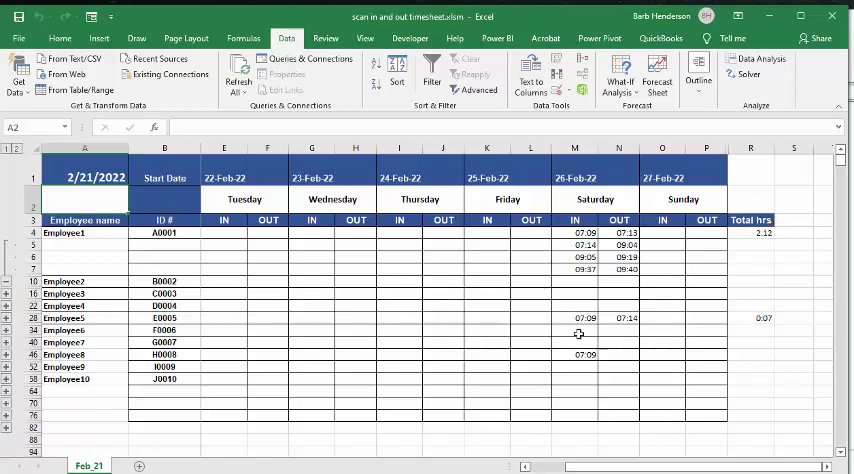
Paste Employee5's ID E0005 into A2 to log scans, then expand Employee2's hidden rows.
left_click(168, 318)
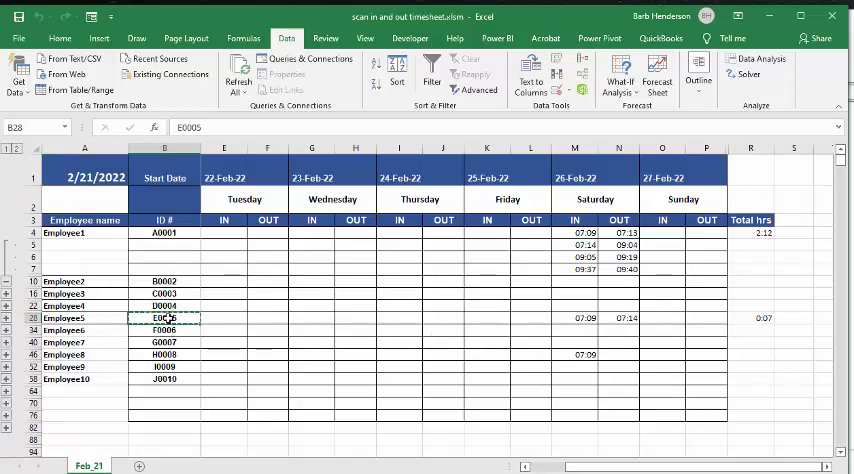
key("ctrl+c")
left_click(73, 197)
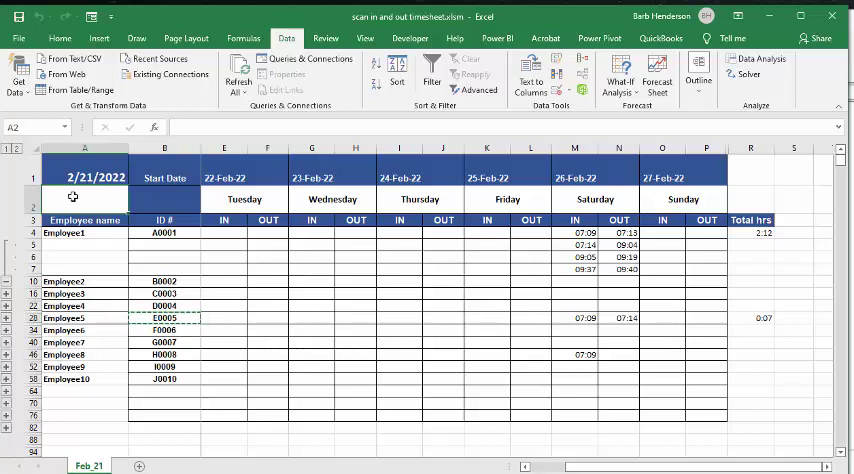
key("ctrl+v")
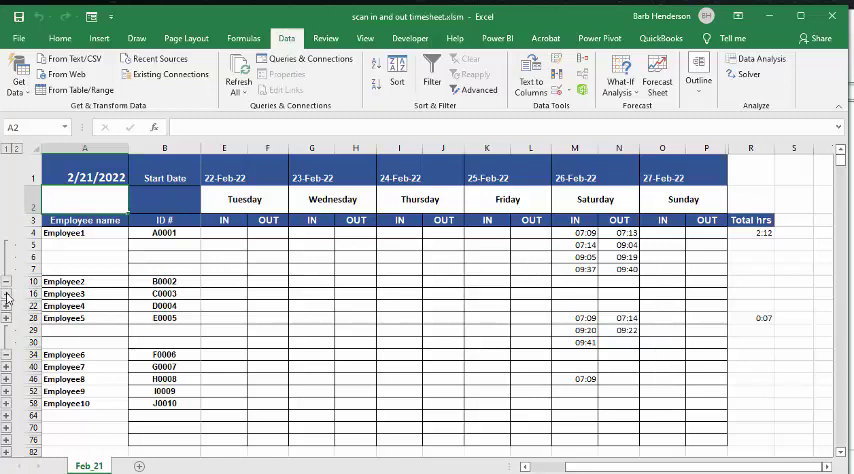
left_click(7, 294)
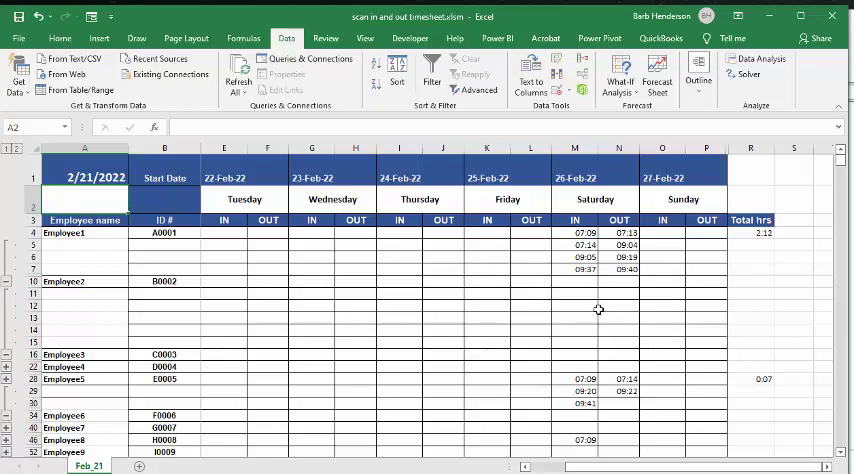
scroll(598, 309, "down", 3)
scroll(598, 309, "down", 2)
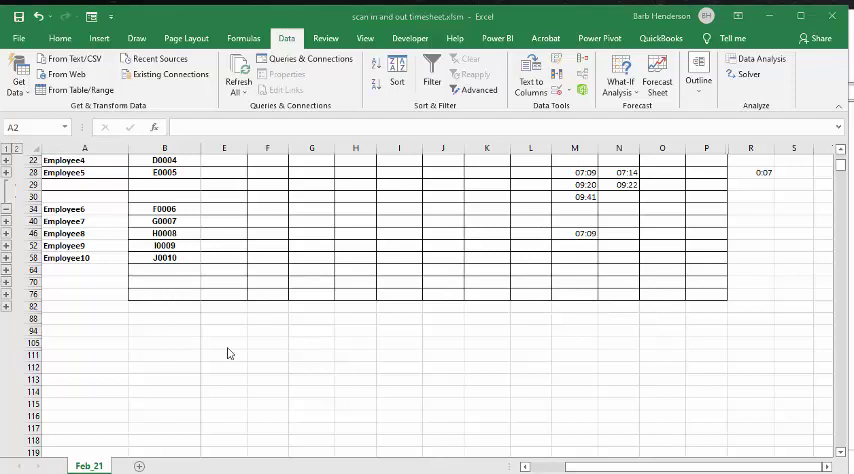
scroll(229, 352, "down", 2)
scroll(214, 355, "up", 1)
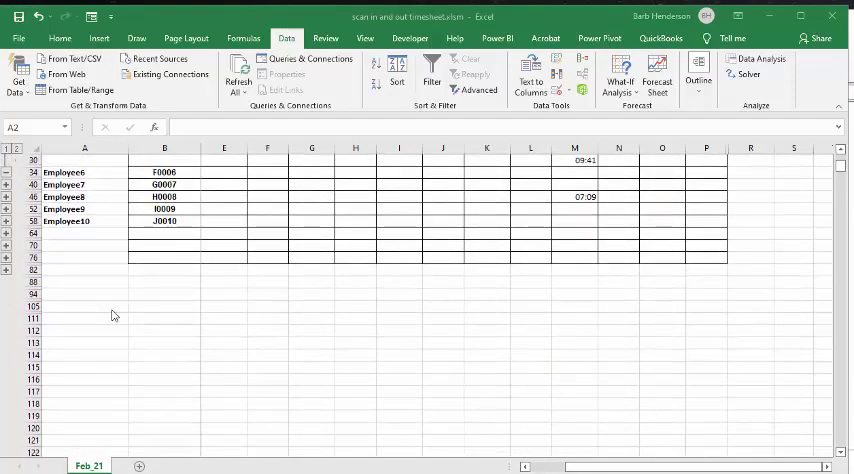
Enter the test entry 'two' in A111 and 22222 in B111.
left_click(55, 316)
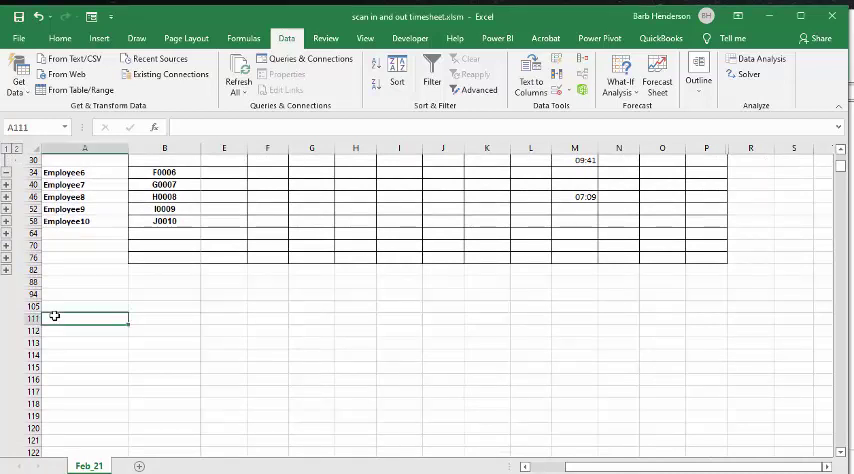
type("two")
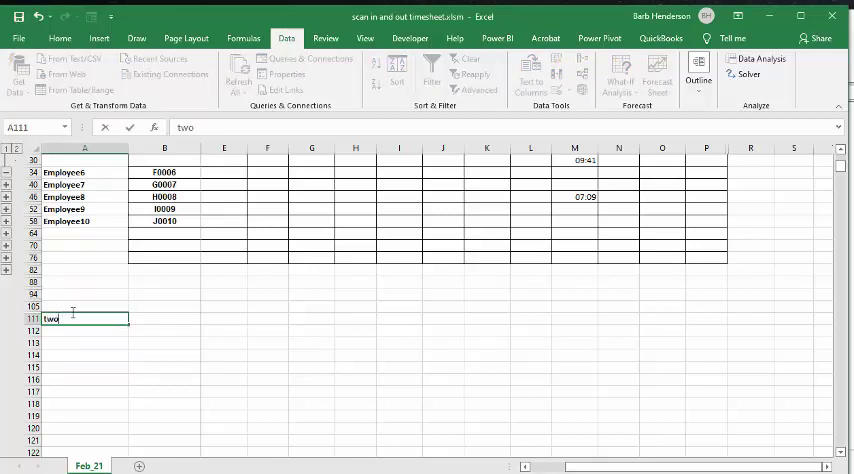
left_click(150, 318)
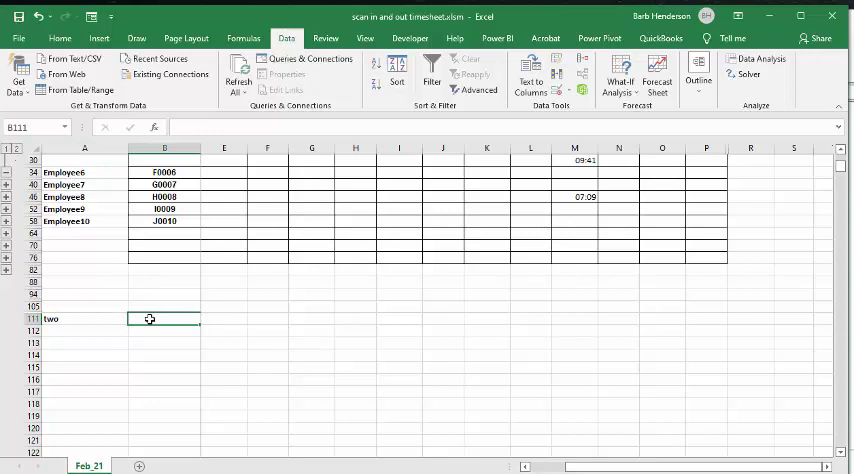
type("22222")
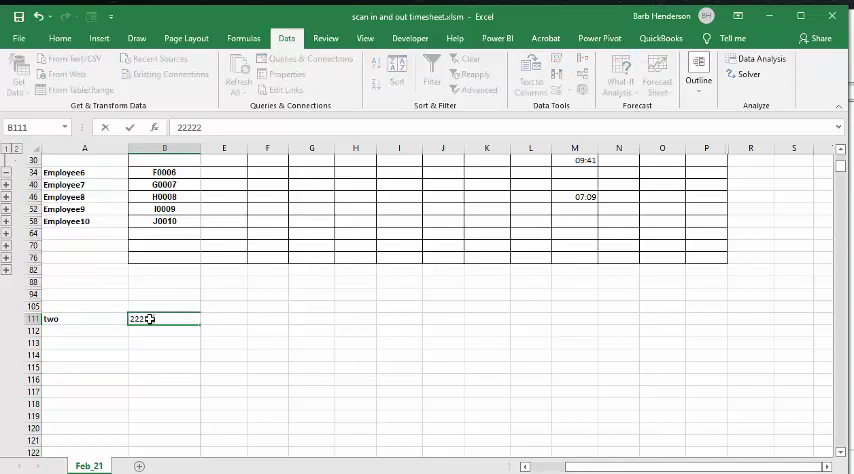
Group rows 112–117 under the 'two' entry and collapse that group.
left_click(31, 330)
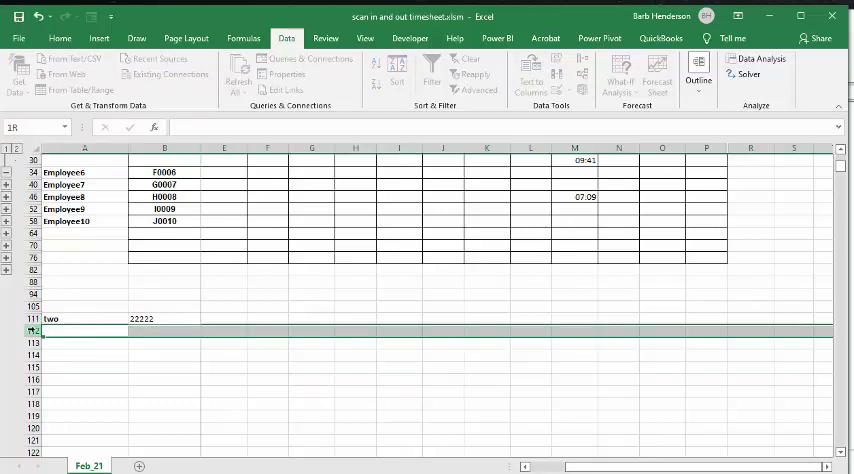
left_click_drag(31, 330, 40, 377)
right_click(36, 371)
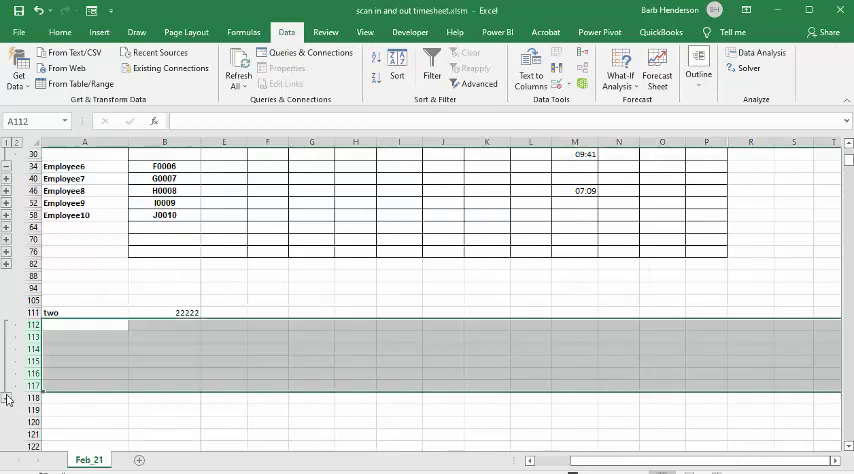
left_click(7, 397)
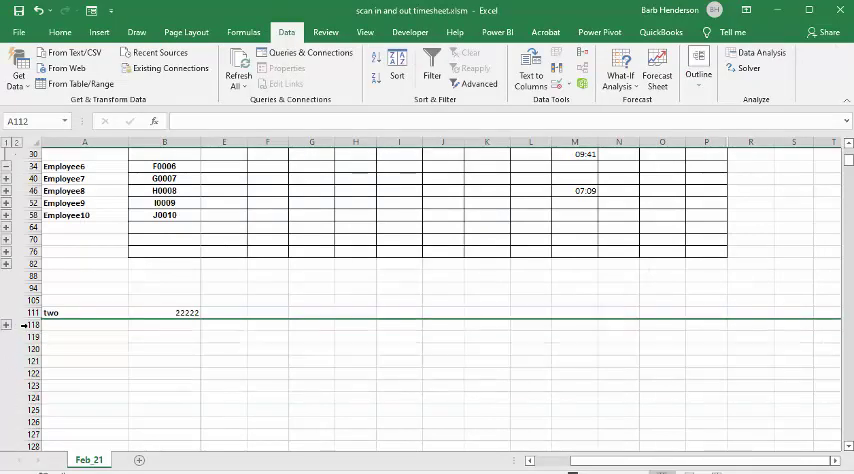
scroll(145, 276, "up", 2)
scroll(145, 276, "up", 3)
scroll(147, 276, "up", 1)
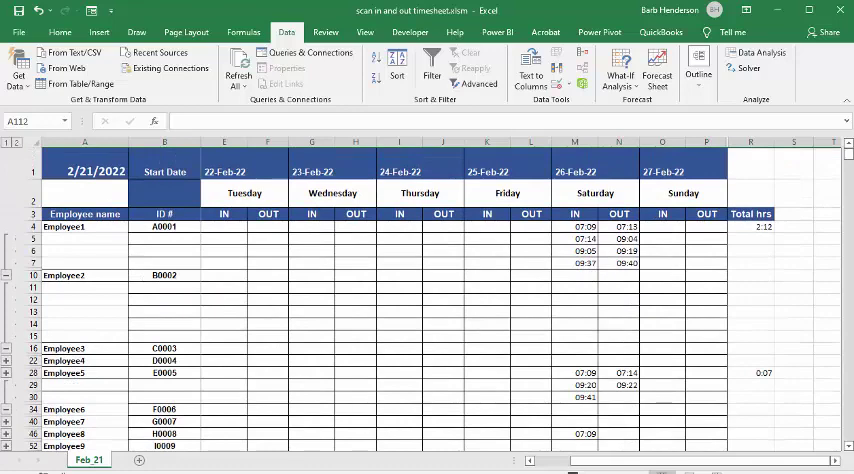
Open the VBA editor with Alt+F11 and restore it beside the sheet showing Module1's access macro.
key("alt+F11")
left_click_drag(648, 25, 511, 37)
scroll(422, 337, "up", 7)
scroll(422, 337, "up", 7)
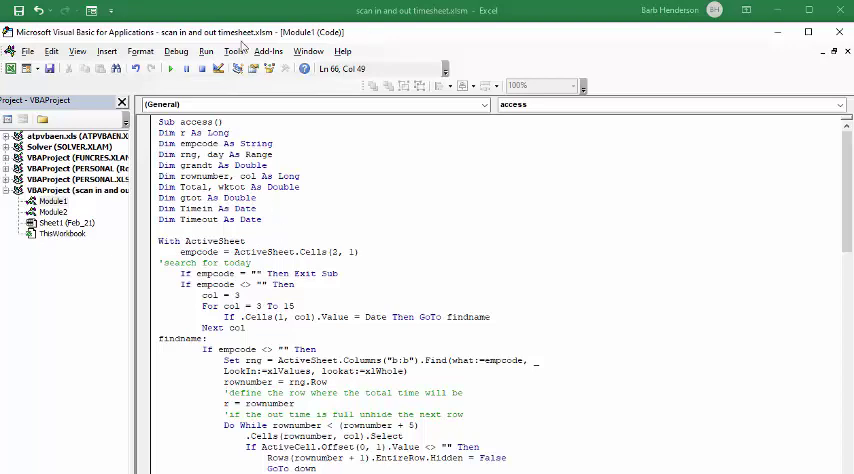
double_click(377, 37)
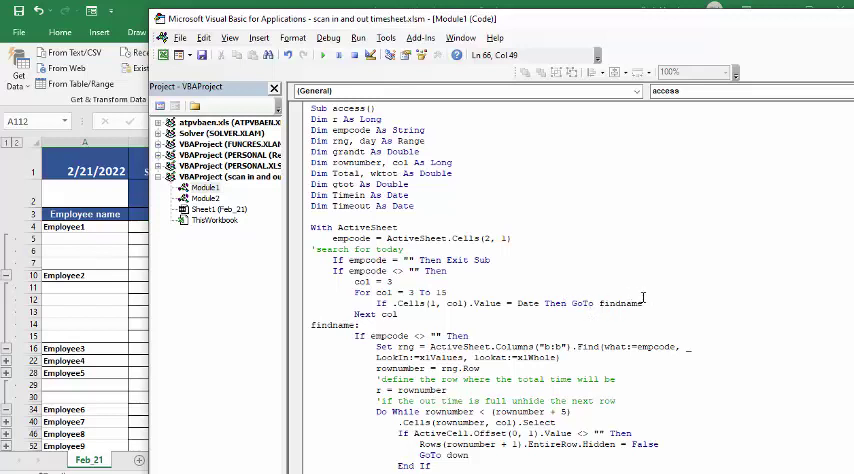
scroll(620, 300, "down", 1)
scroll(617, 275, "down", 2)
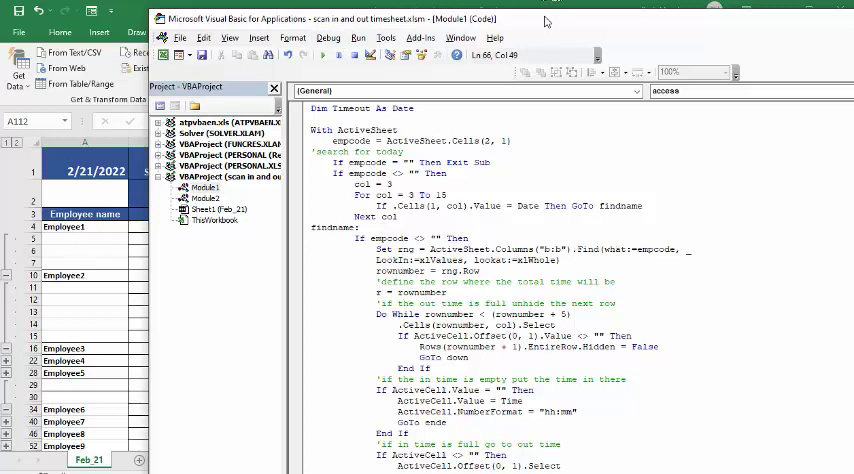
left_click_drag(545, 20, 647, 20)
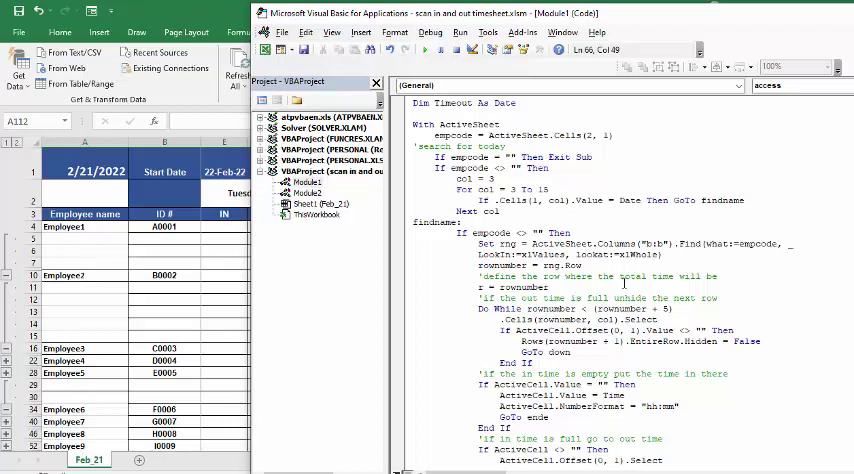
scroll(556, 308, "down", 1)
scroll(705, 260, "down", 1)
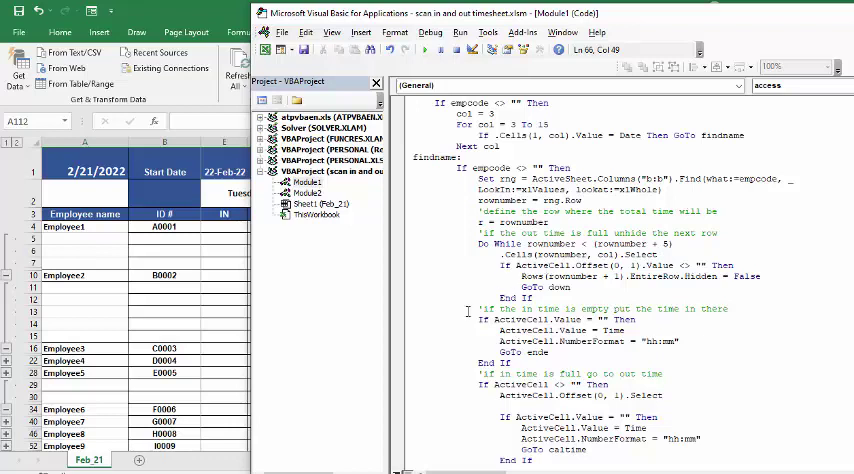
scroll(520, 304, "down", 1)
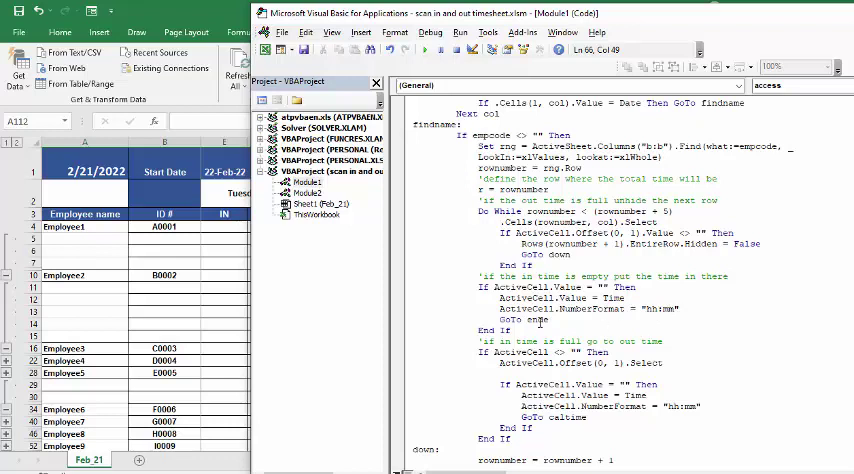
scroll(540, 321, "down", 2)
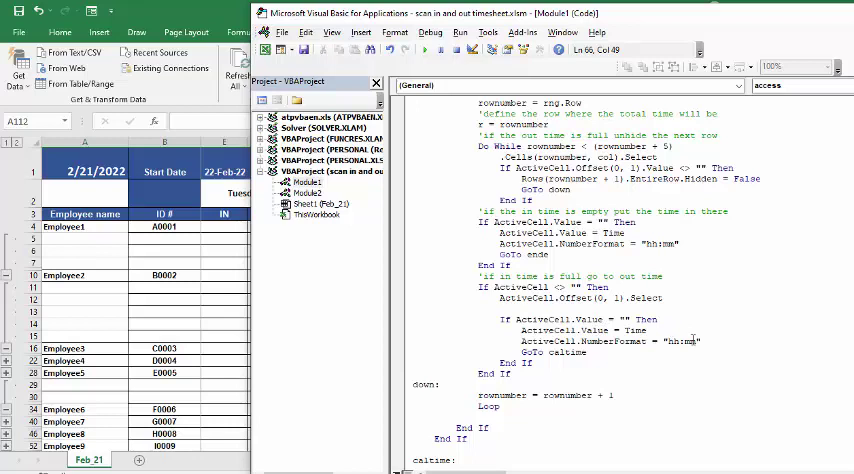
scroll(715, 325, "down", 3)
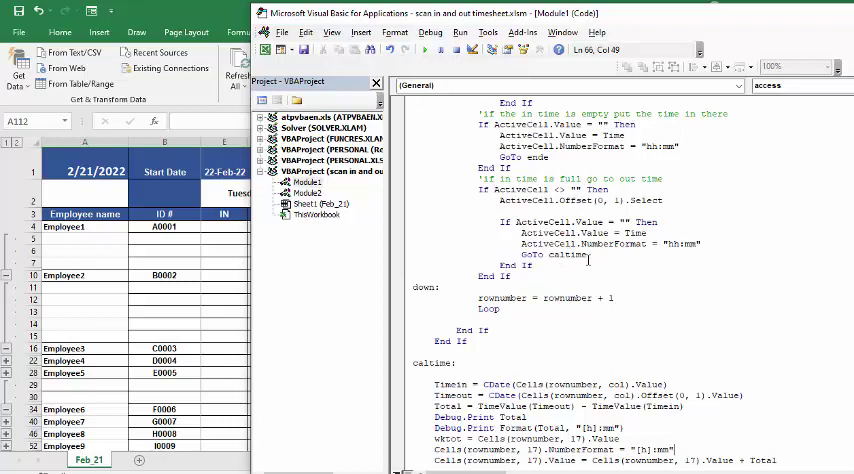
scroll(589, 259, "down", 1)
scroll(589, 259, "down", 1)
scroll(589, 260, "down", 3)
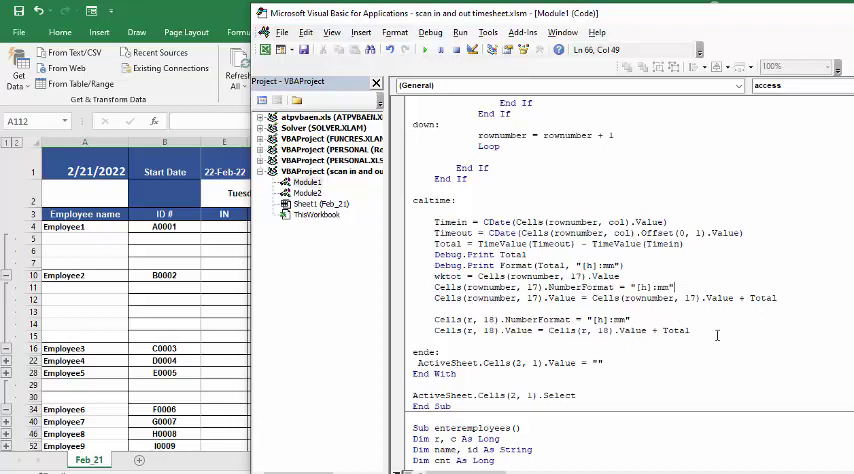
scroll(515, 341, "down", 1)
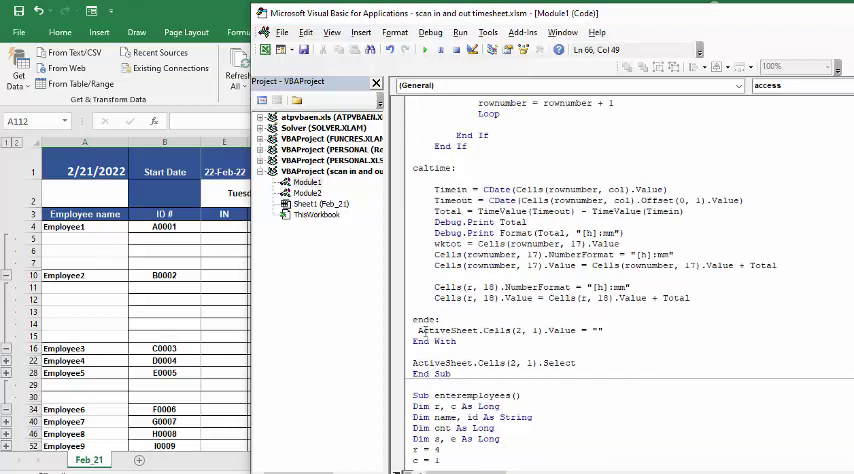